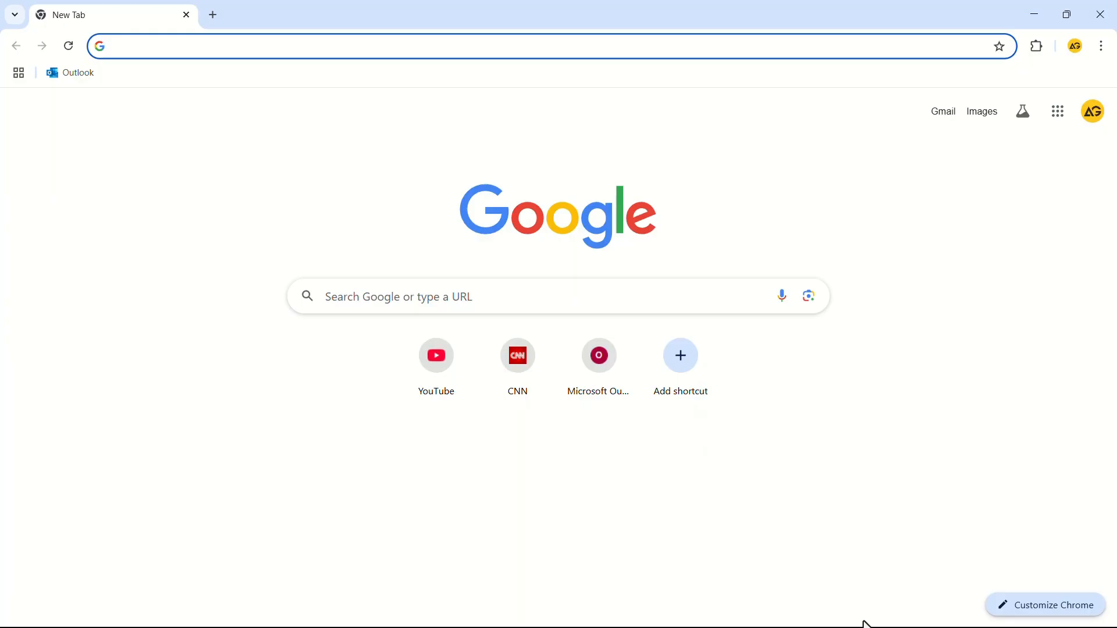
Step: Open Google Docs from the Google apps and create a blank document
click(1059, 112)
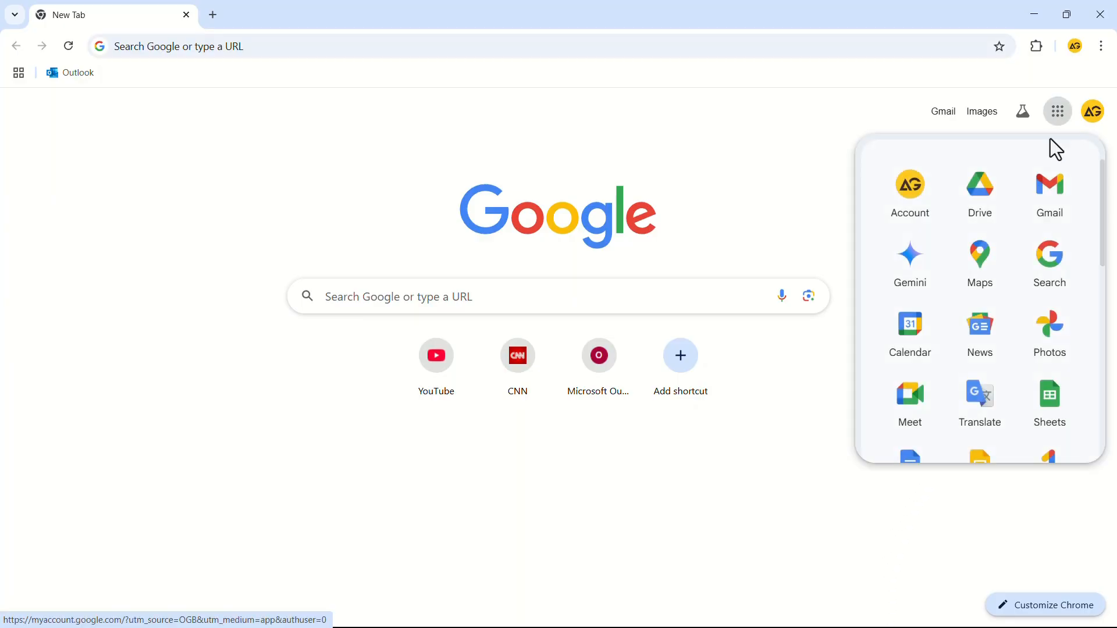
scroll(984, 279, down, 2)
click(909, 407)
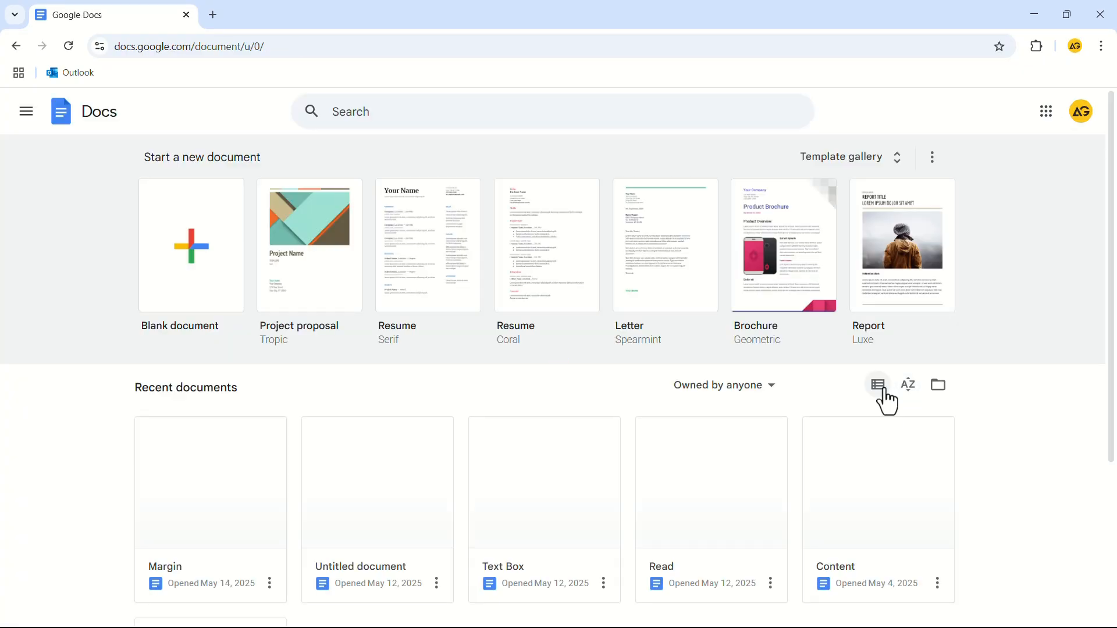
click(214, 287)
key(ctrl+plus)
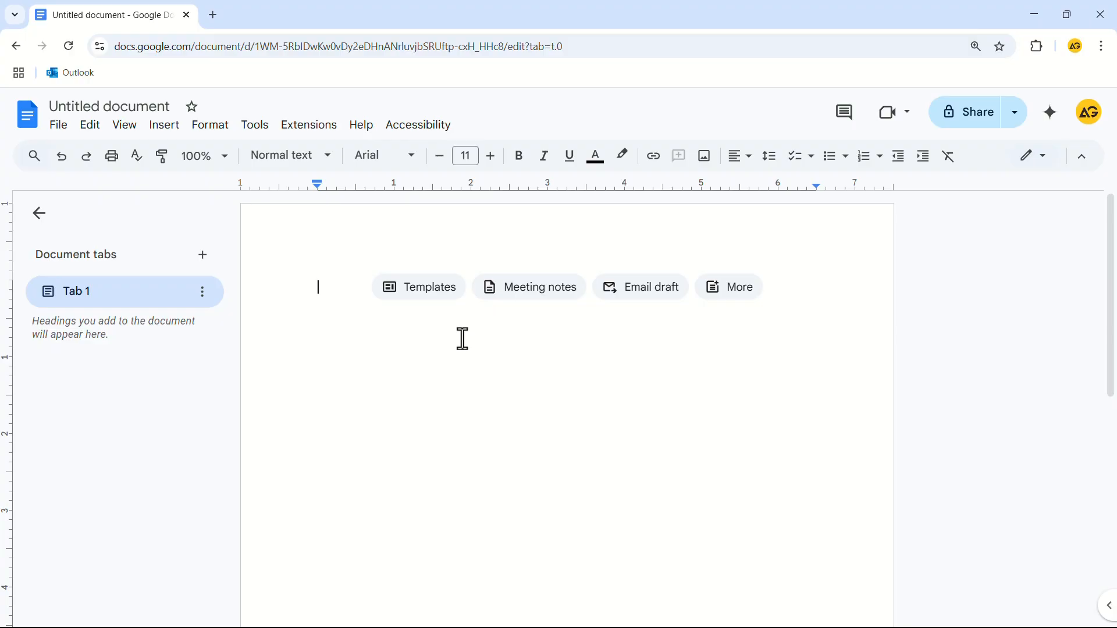
Step: Start a bulleted list with the item "TEXT" and an indented sub-item "Epic"
click(835, 157)
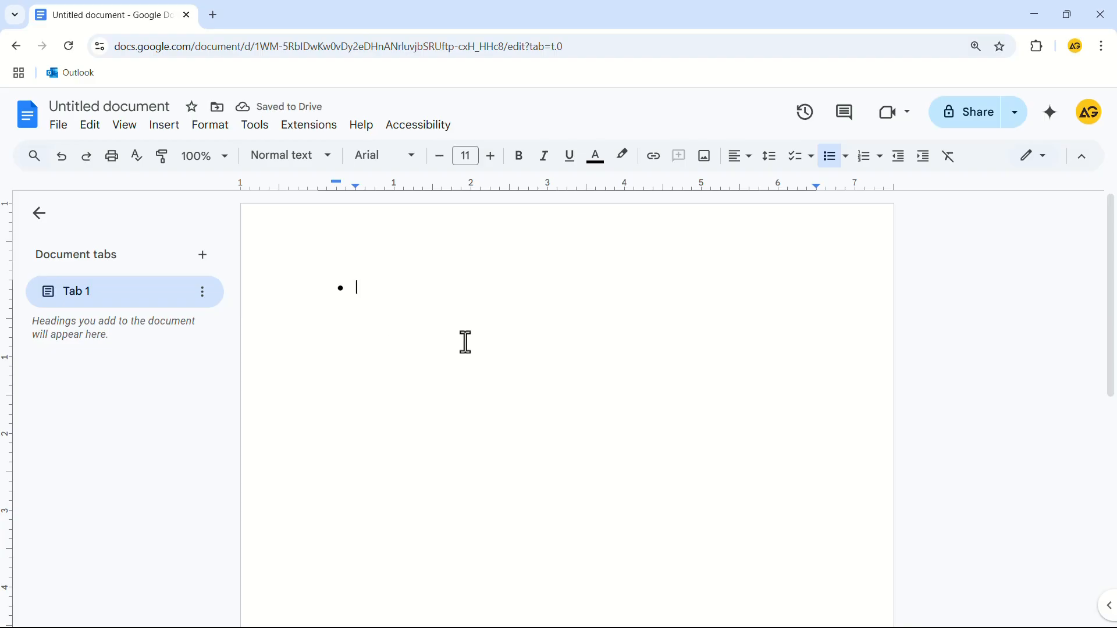
text(TEXT)
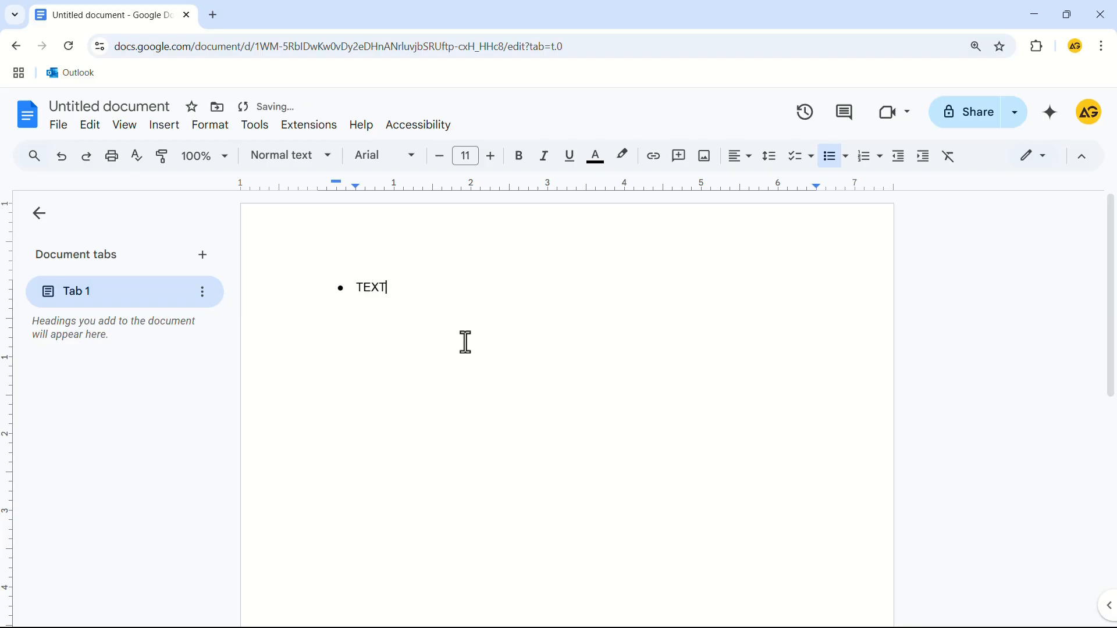
key(Return)
key(Tab)
text(Epic)
key(Return)
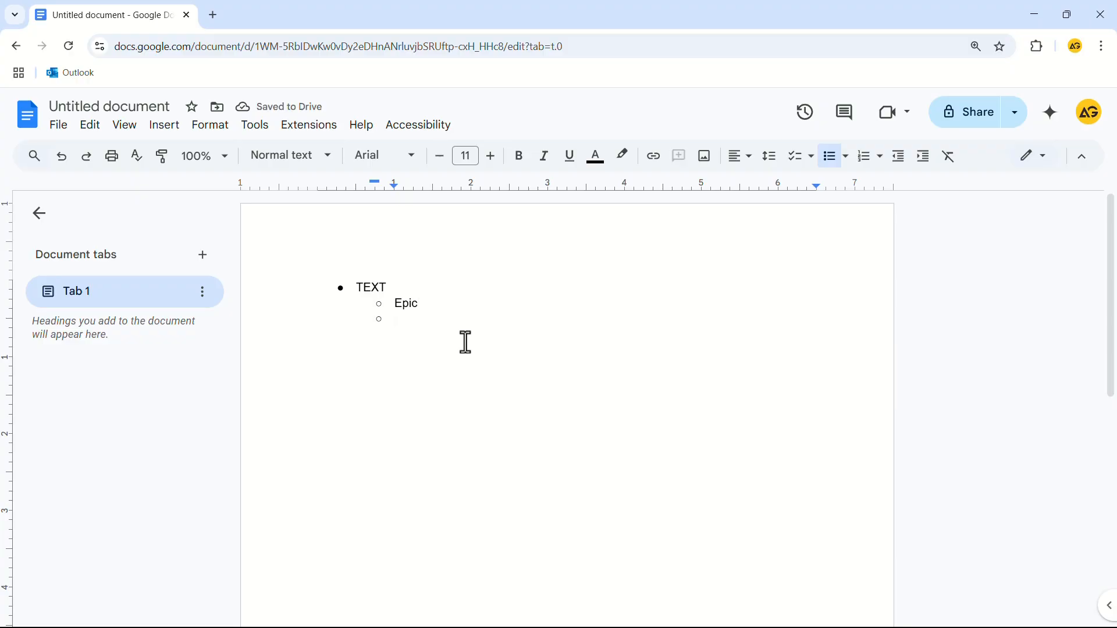
Step: Add the sub-item "Guide" with a third-level item "Epic", add "Text" at the second level, and end the list
text(Guide)
key(Return)
key(Tab)
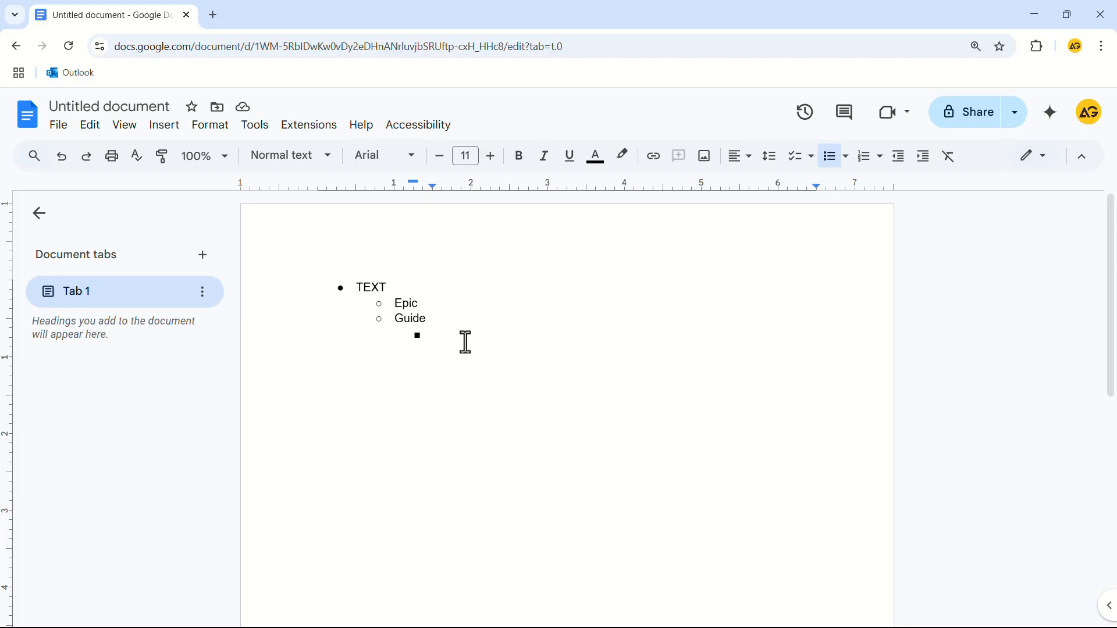
text(Epic)
key(Return)
key(Return)
text(Text)
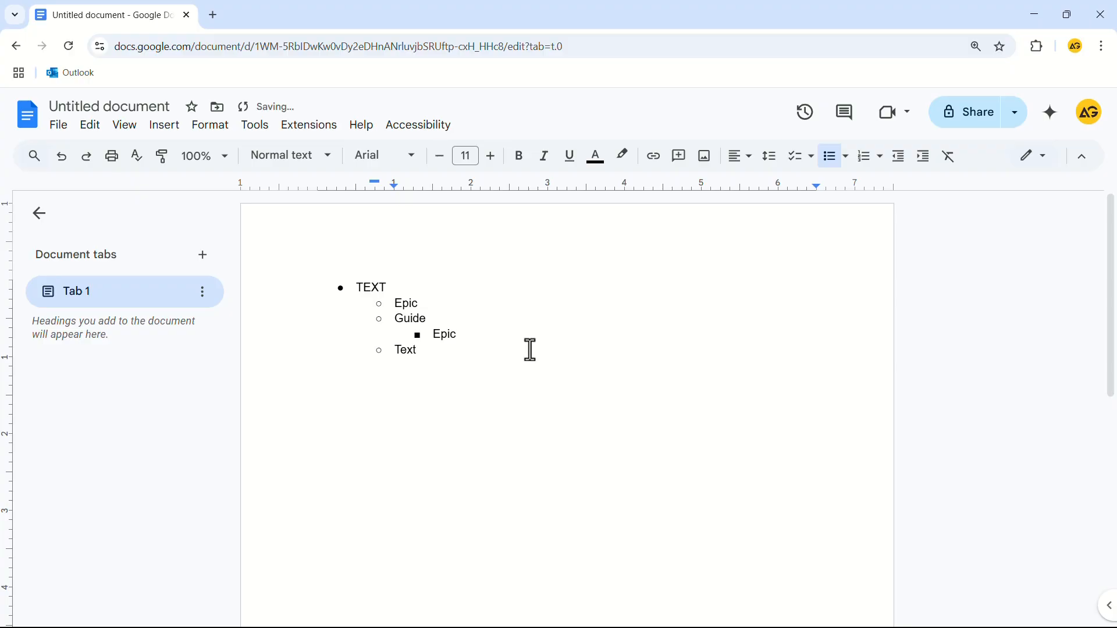
key(Return)
key(Return)
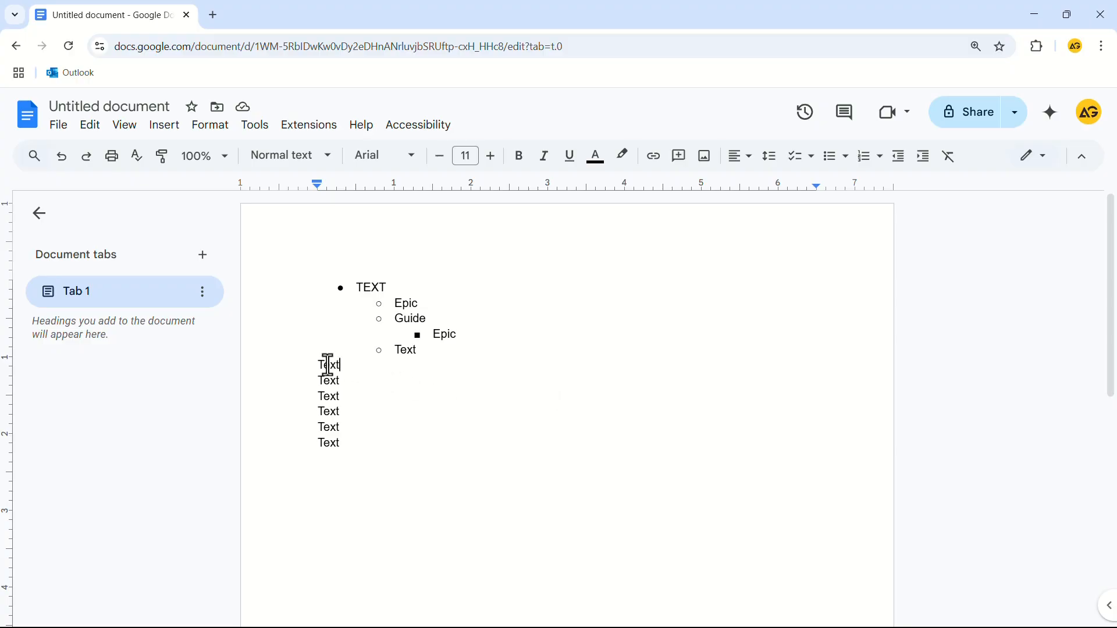
Step: Format the six plain "Text" lines below the list as a bulleted list in the arrow, diamond and circle style
drag(316, 364, 354, 453)
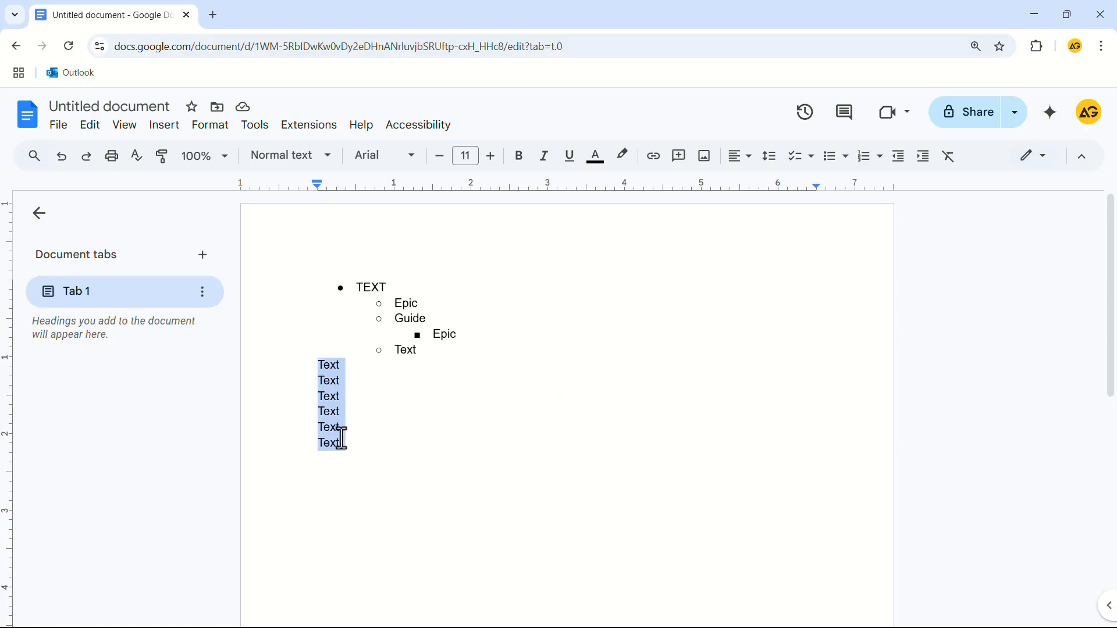
click(209, 133)
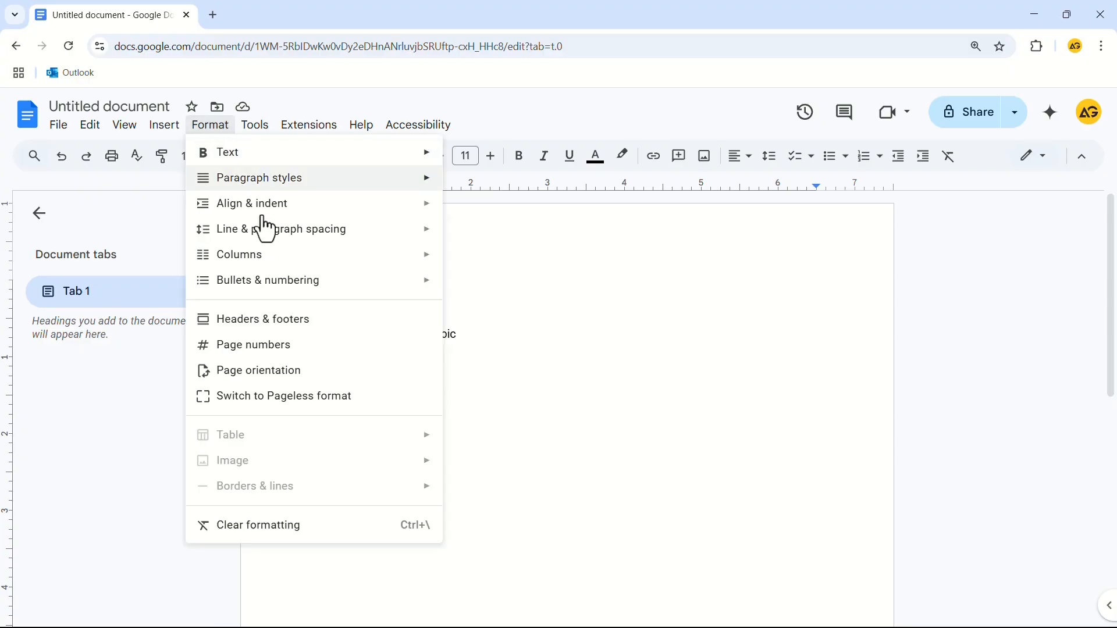
mouse_move(285, 282)
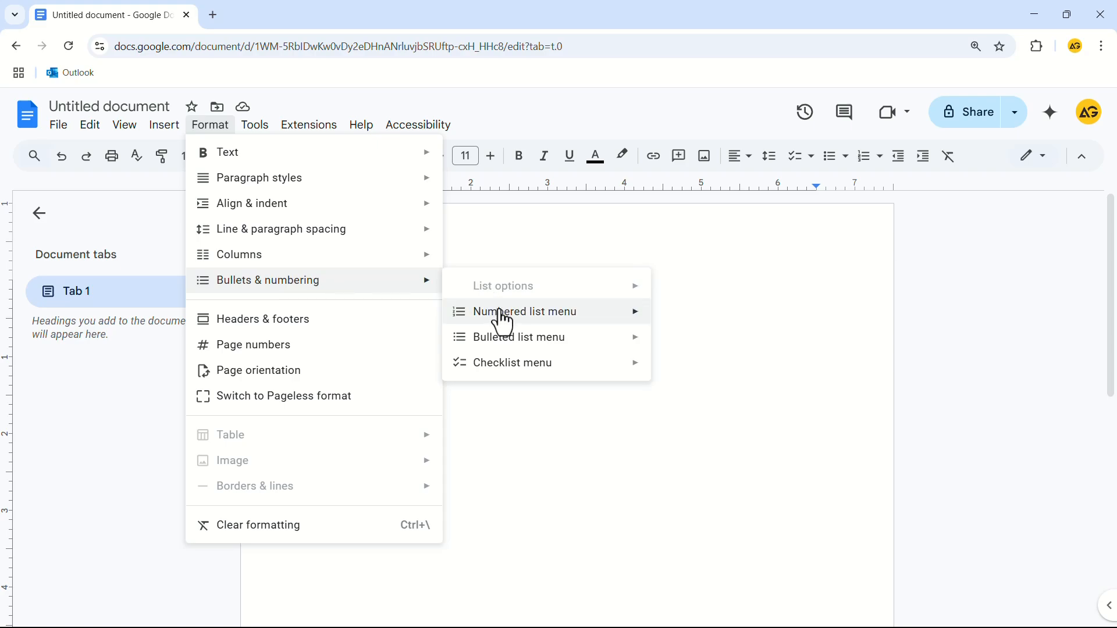
mouse_move(504, 348)
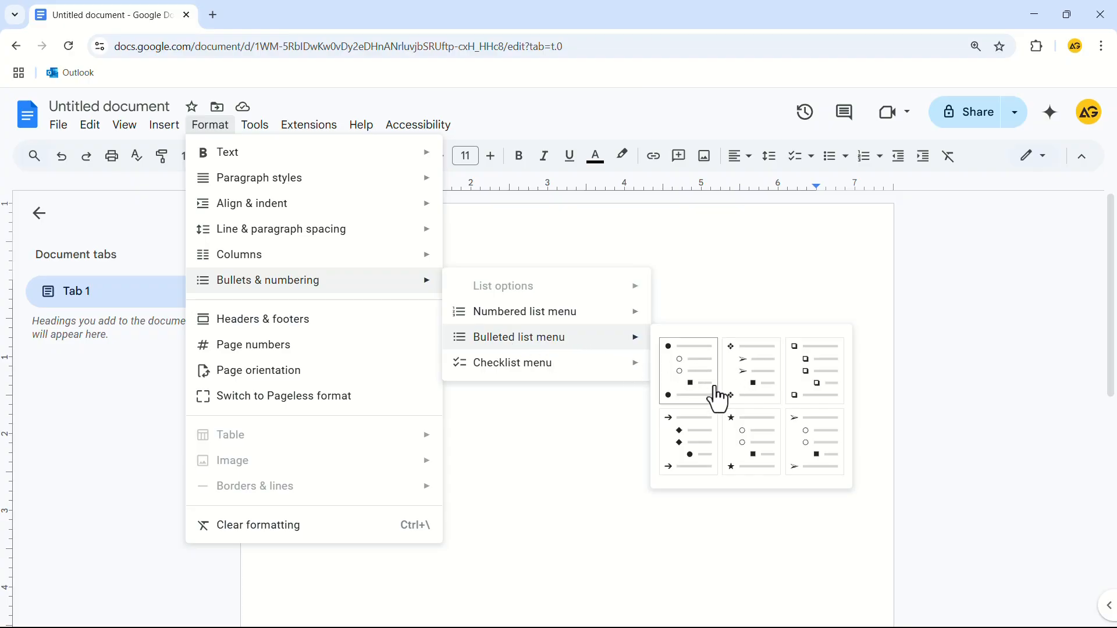
click(683, 427)
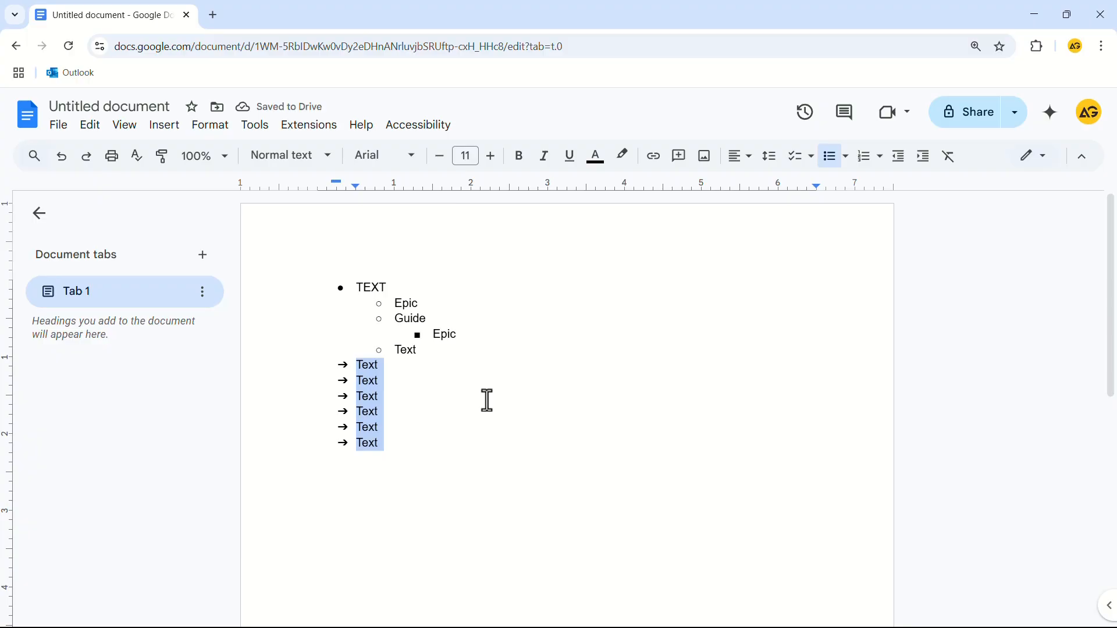
click(401, 371)
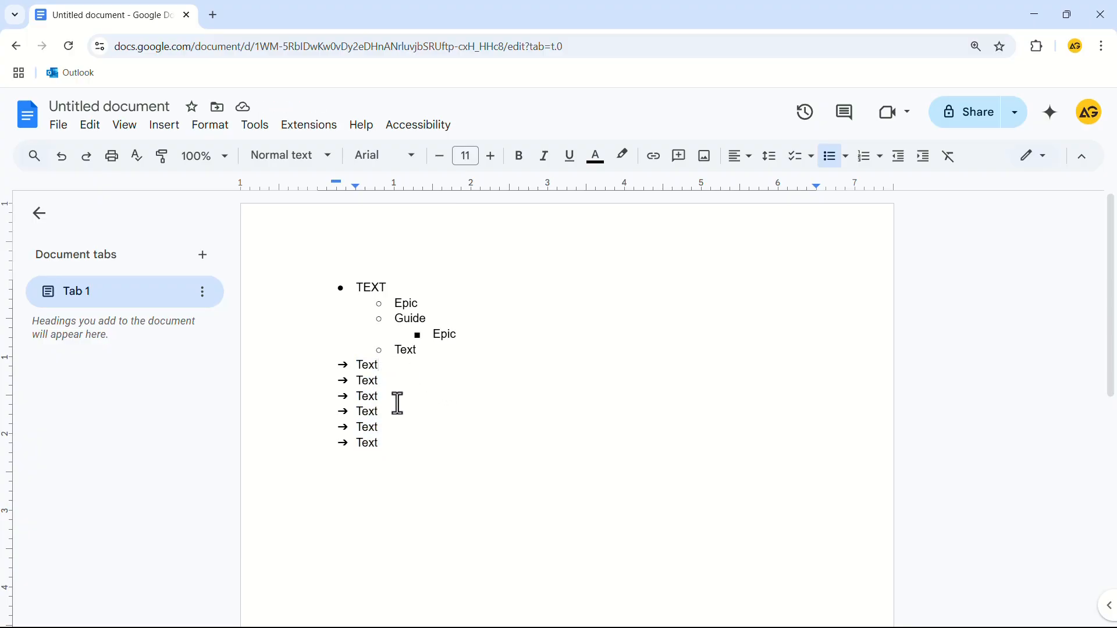
Step: Insert an empty item below the first arrow item, indent it, and remove it again
key(Return)
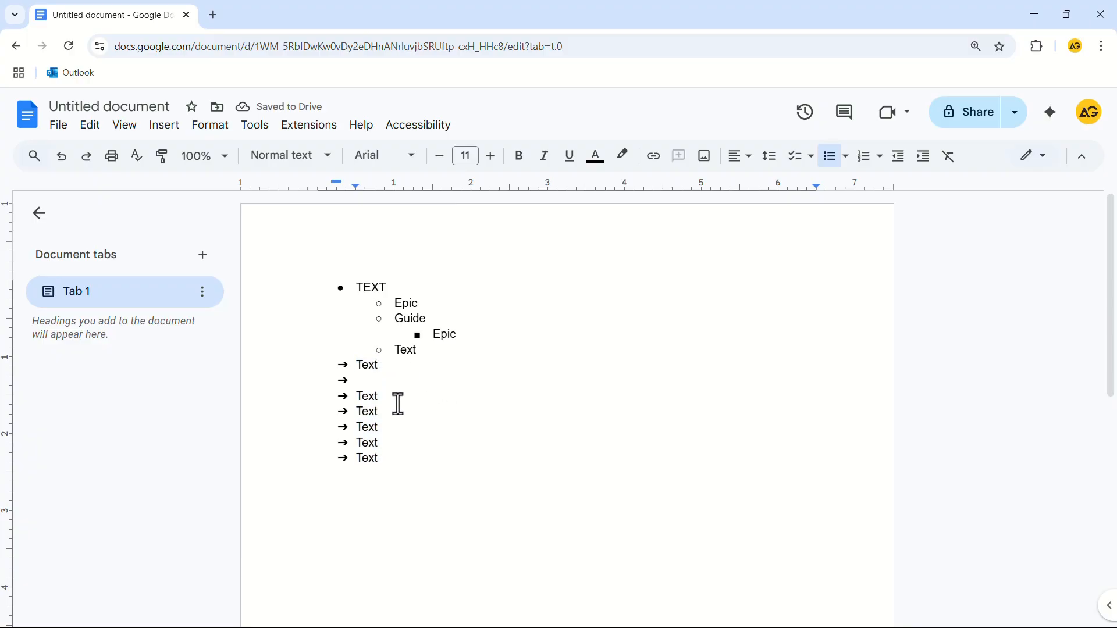
key(Tab)
key(BackSpace)
key(BackSpace)
Step: Convert the arrow bullets to a numbered list and the nested "TEXT" list to multilevel 1, a, i numbering
click(342, 397)
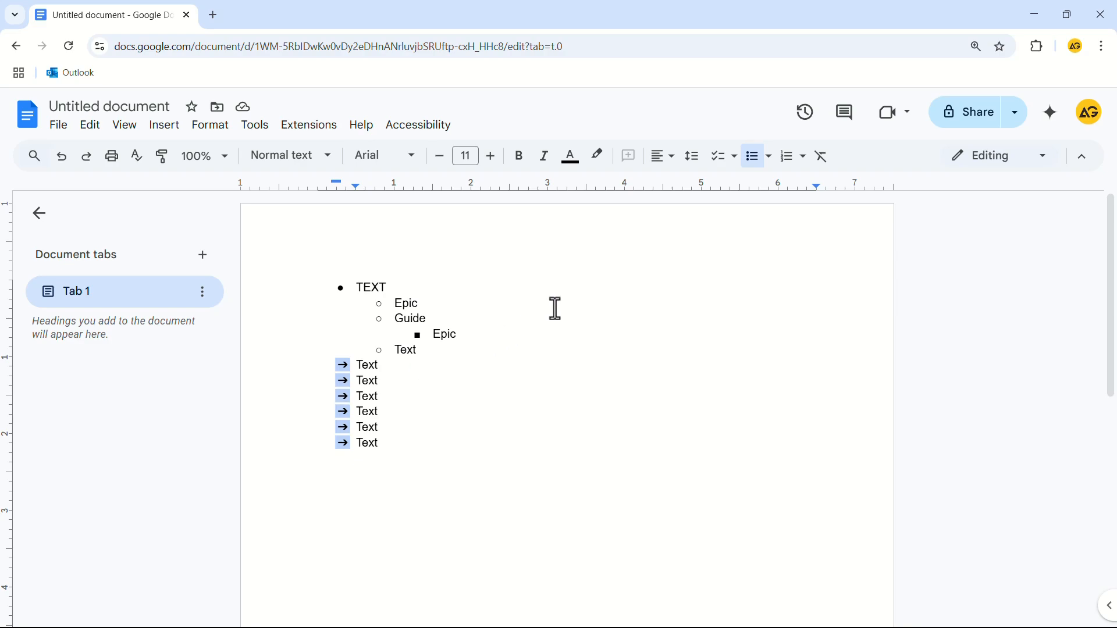
click(792, 167)
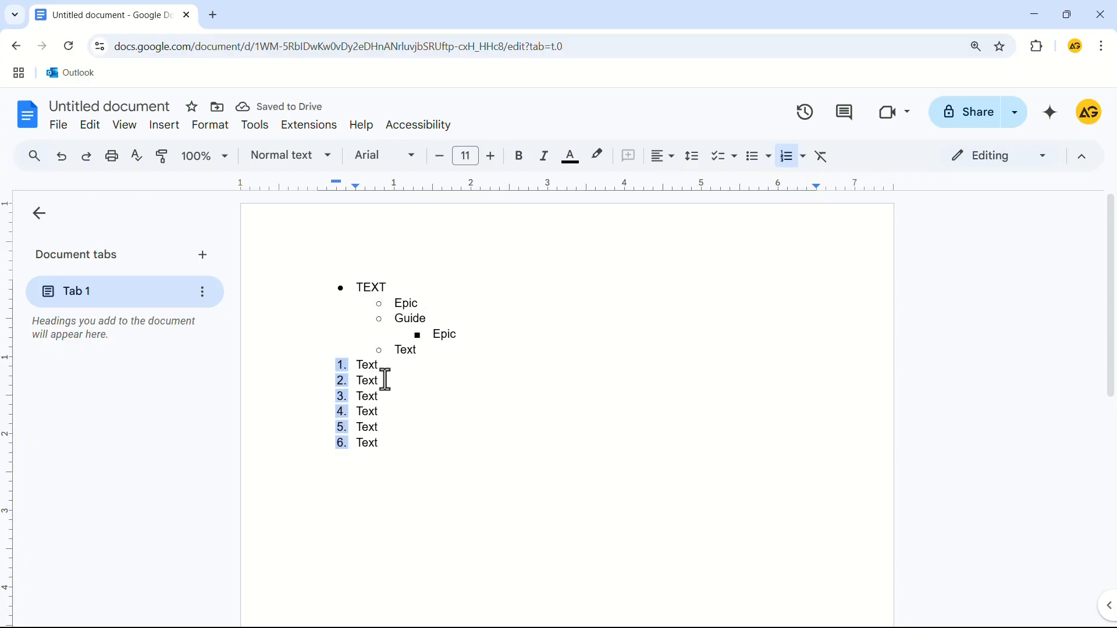
click(339, 289)
click(788, 157)
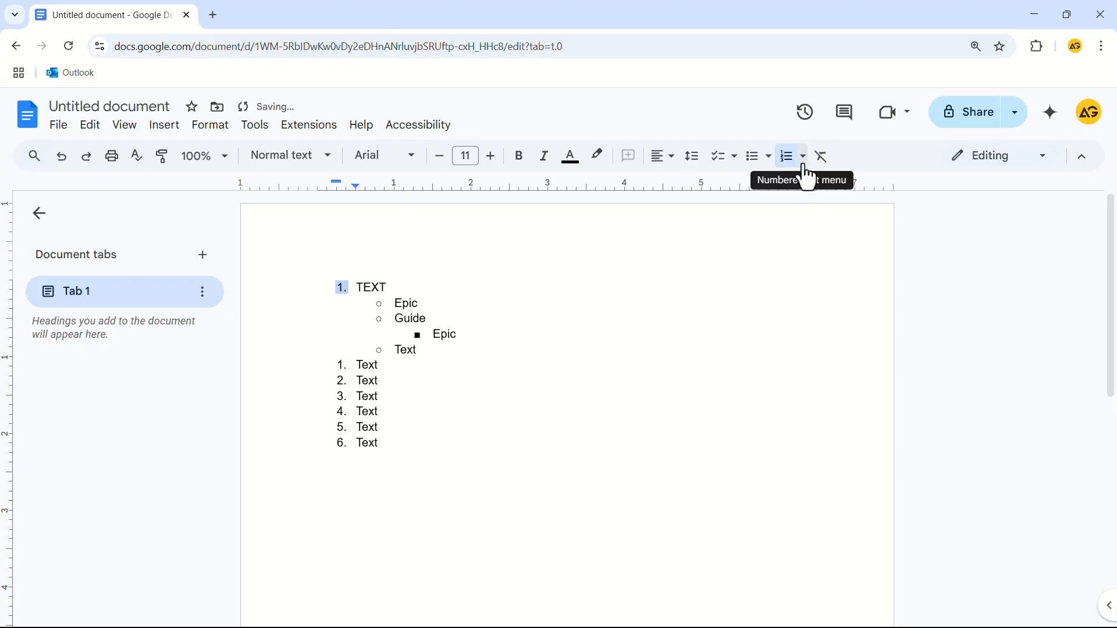
click(804, 167)
click(805, 225)
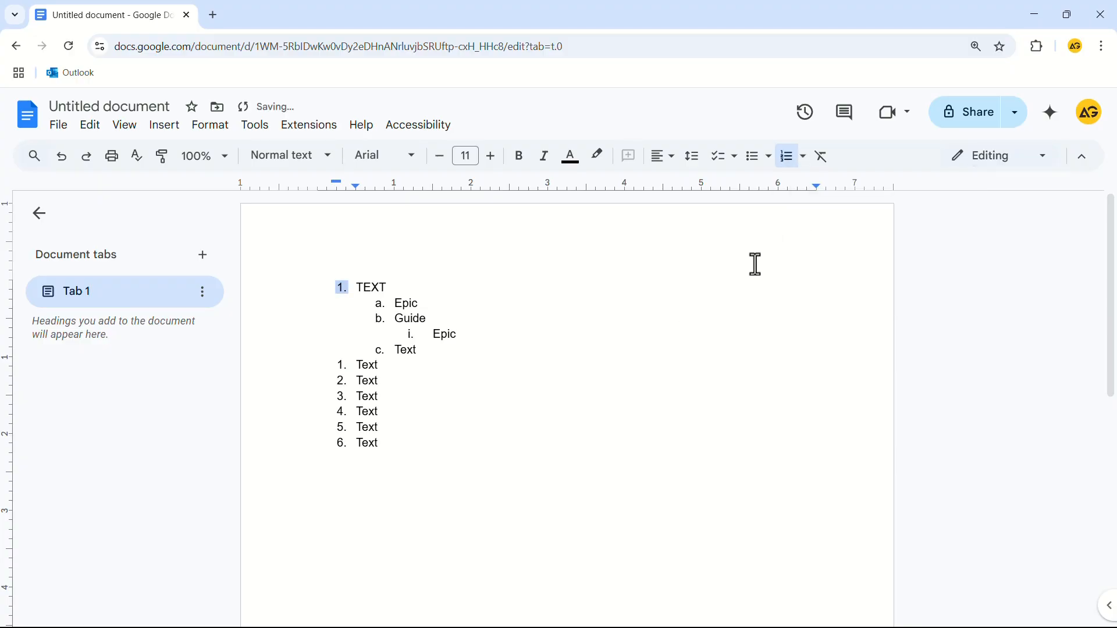
Step: Undo the numbering changes on both lists
key(ctrl+z)
key(ctrl+z)
key(ctrl+z)
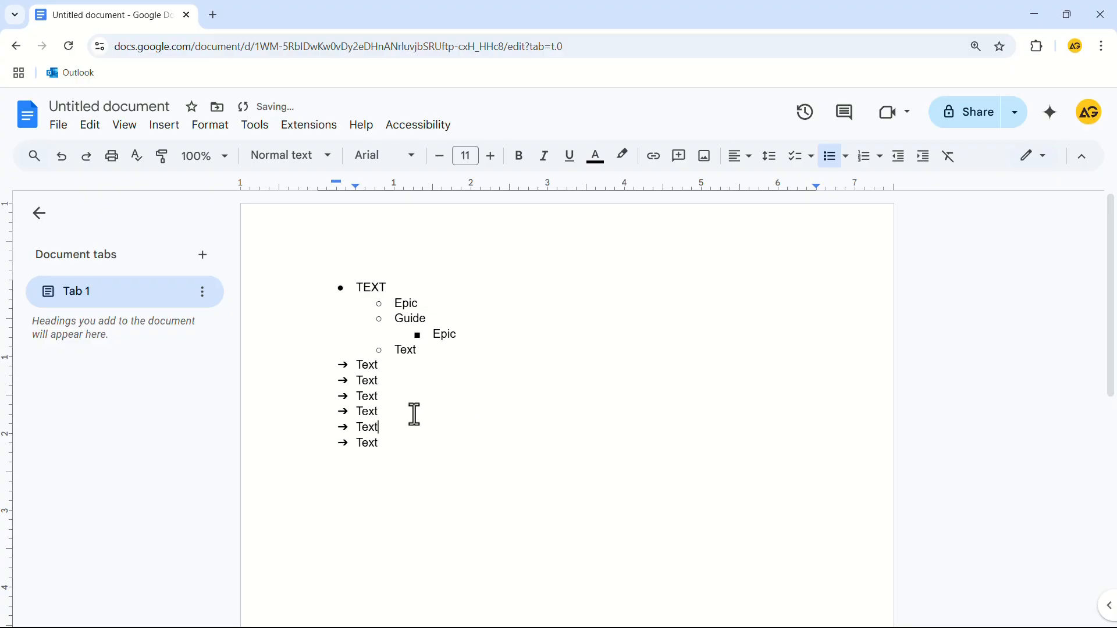
Step: Replace only the third arrow item's bullet with the raised hand from the People and Emotions emoji in the special characters
click(343, 397)
click(342, 398)
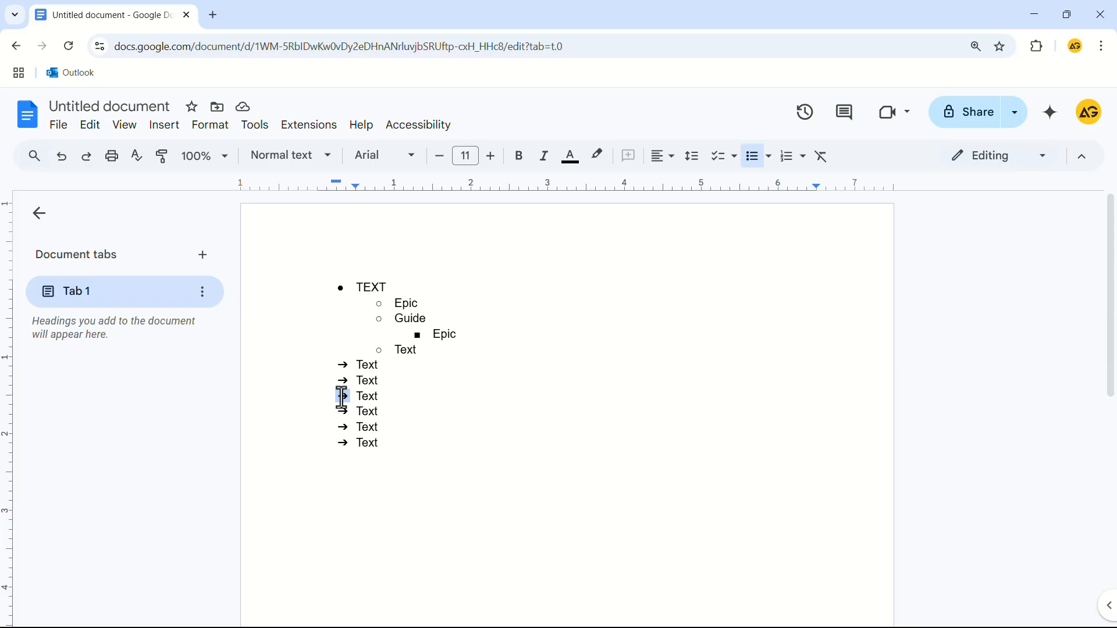
right_click(342, 397)
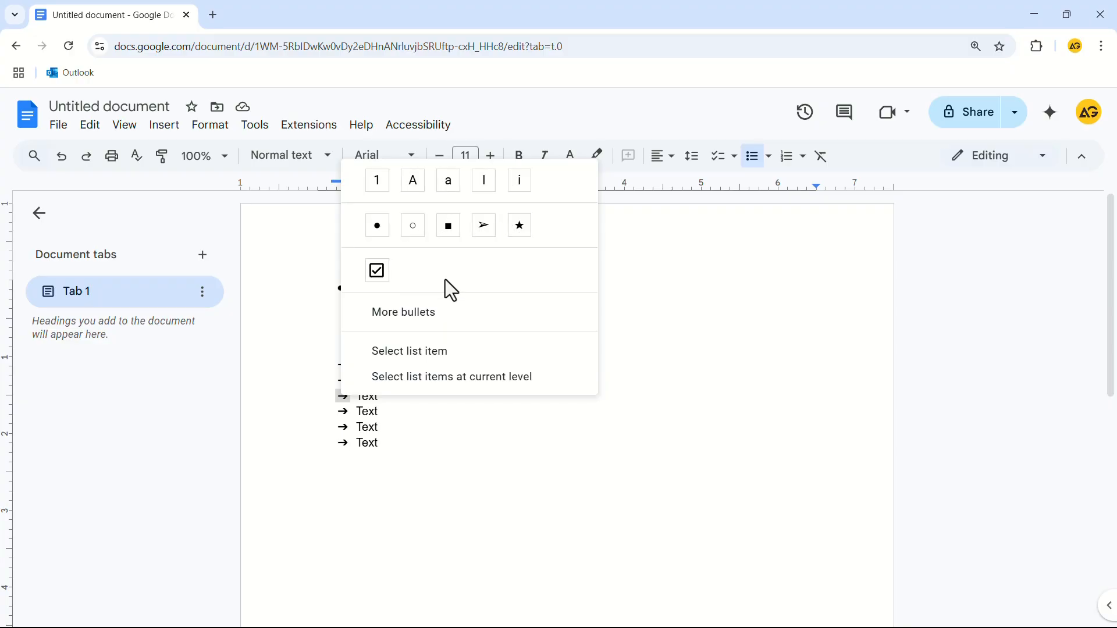
click(404, 316)
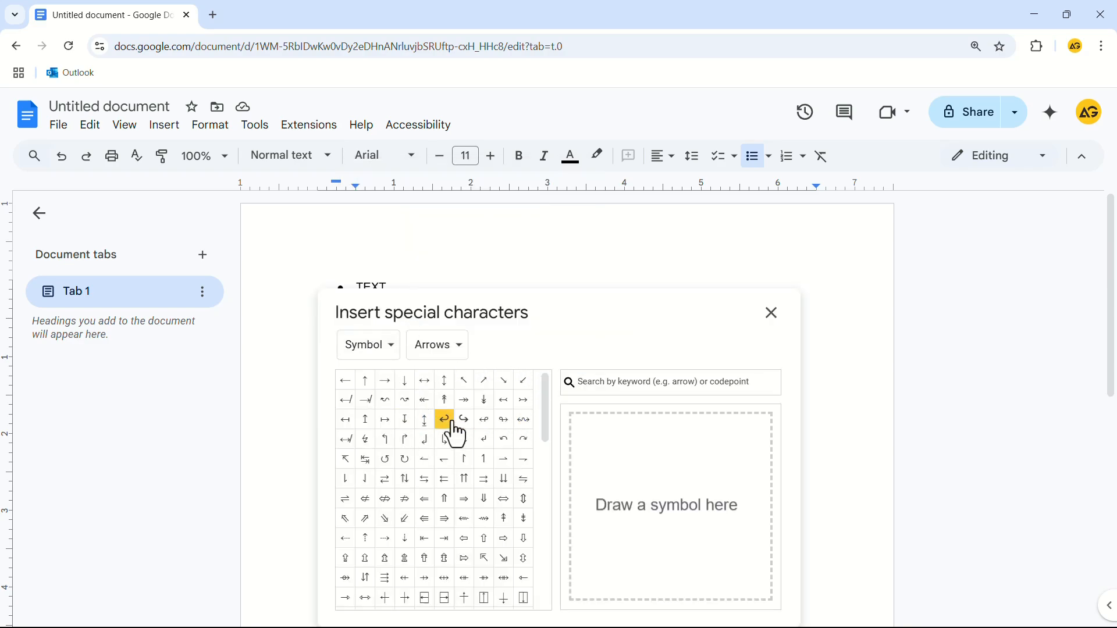
scroll(449, 456, down, 5)
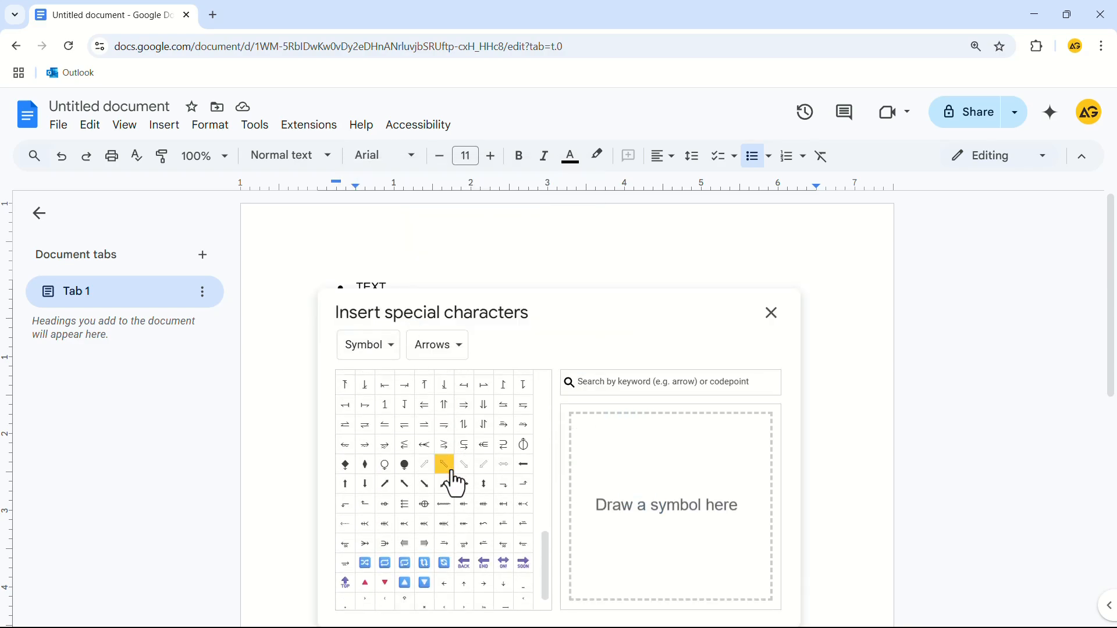
scroll(451, 482, up, 5)
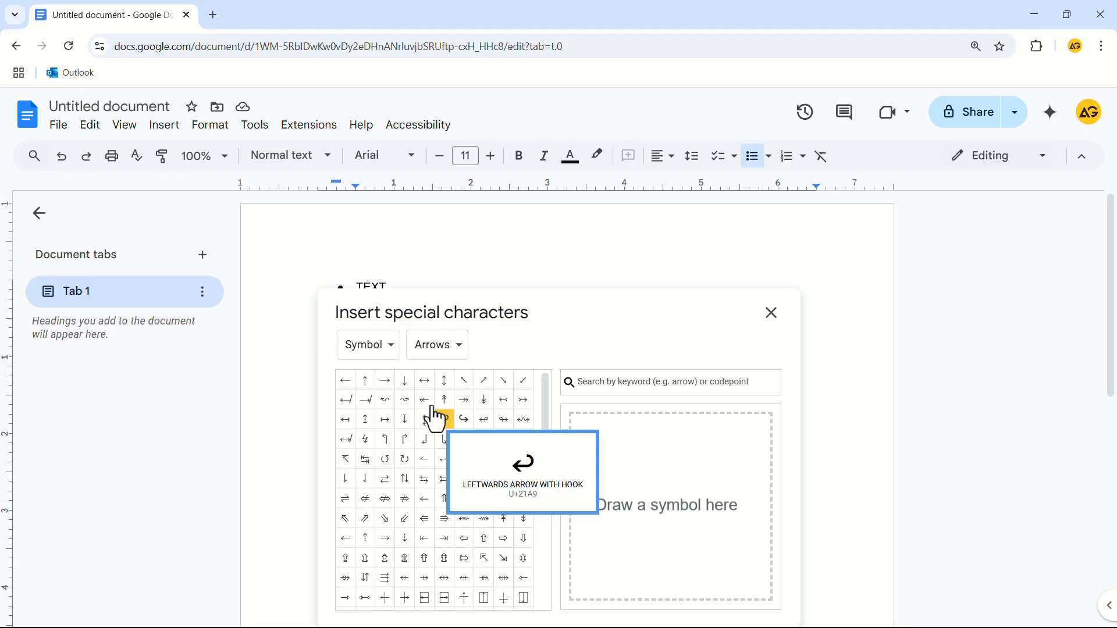
click(391, 352)
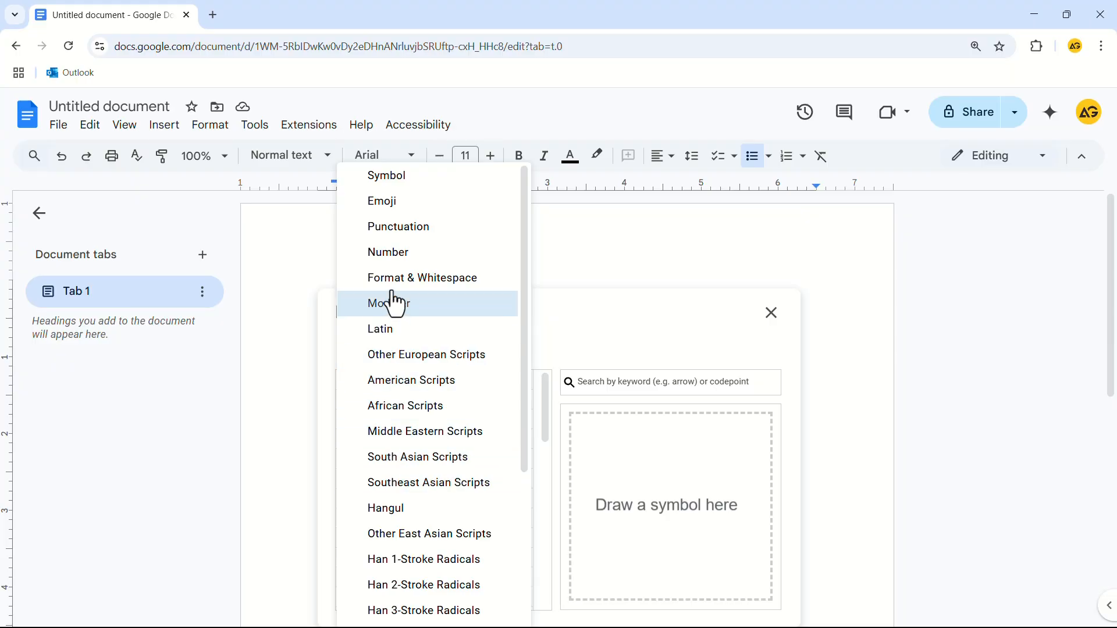
scroll(427, 366, down, 4)
scroll(428, 374, up, 4)
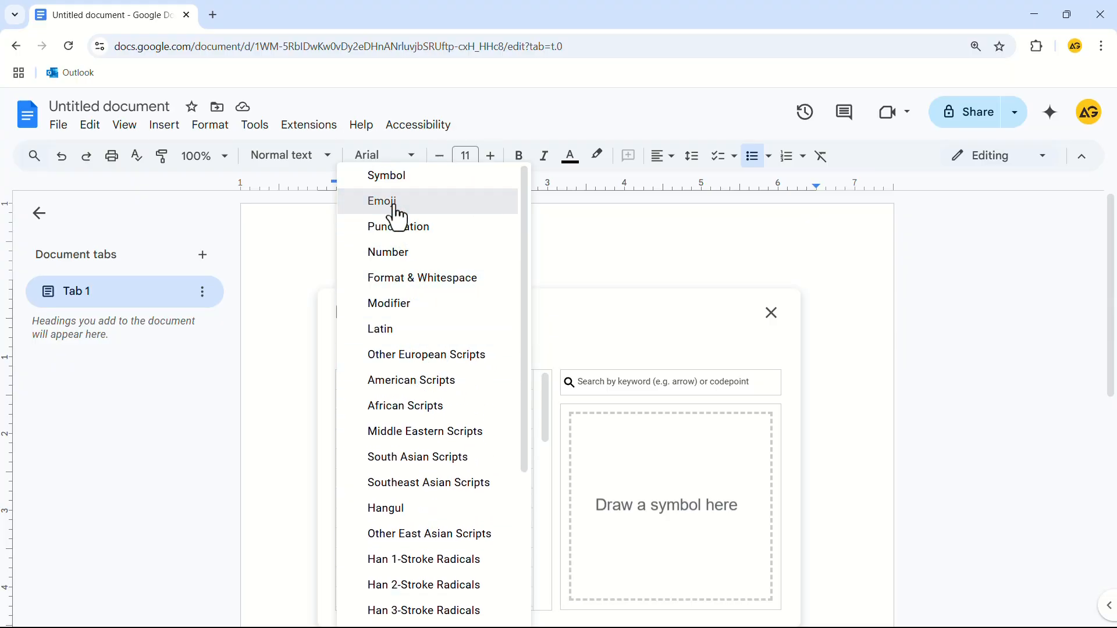
click(397, 218)
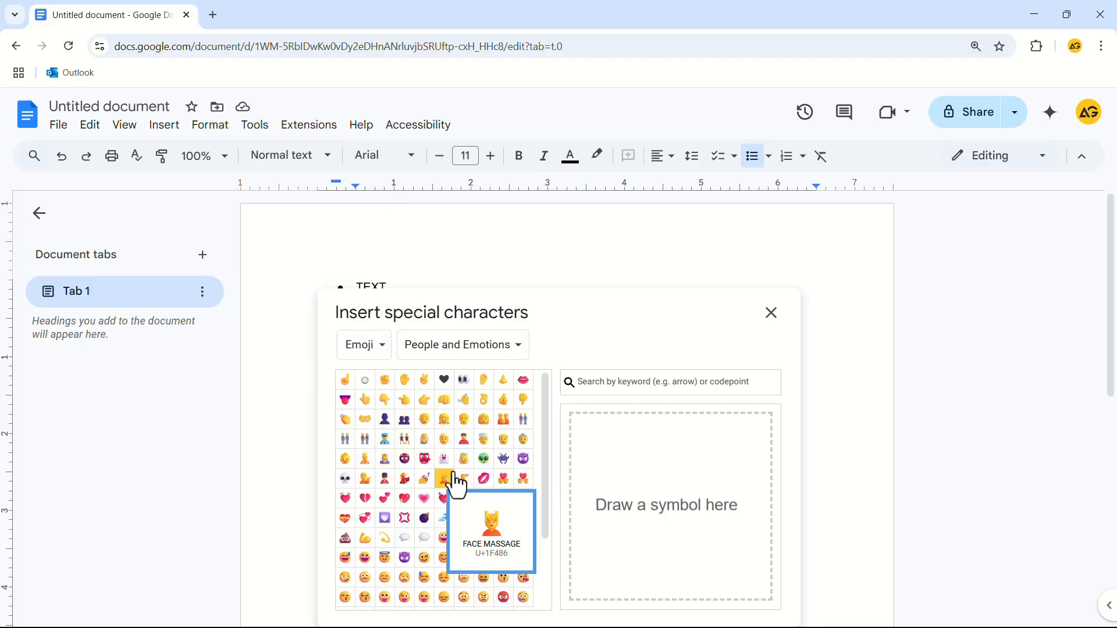
click(535, 367)
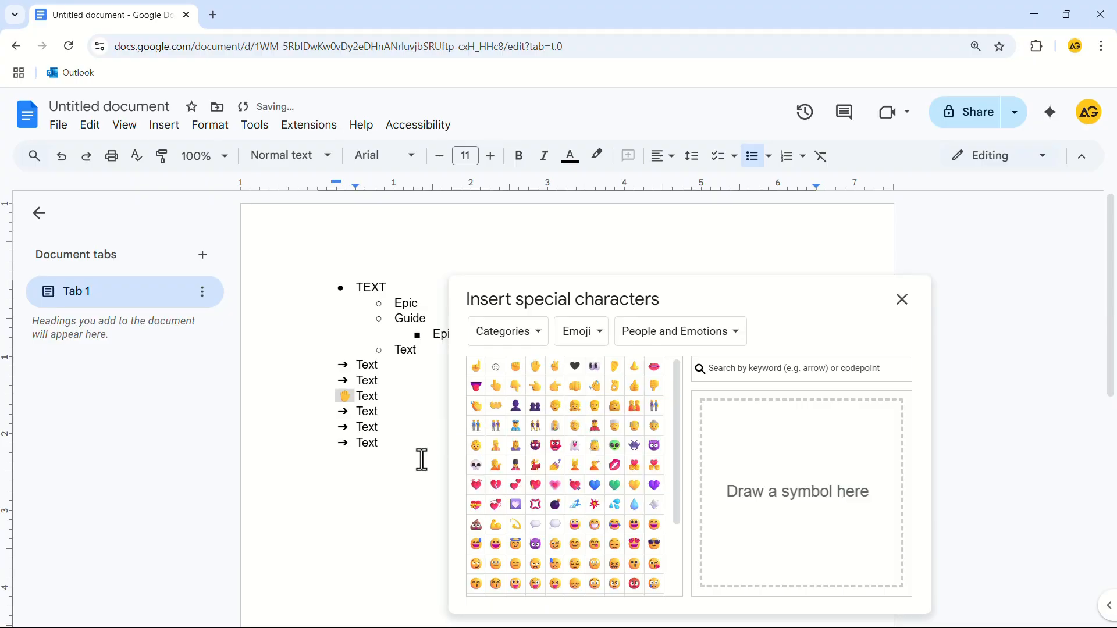
Step: Replace only the fifth list item's arrow bullet with the red anger symbol emoji
click(343, 427)
click(343, 427)
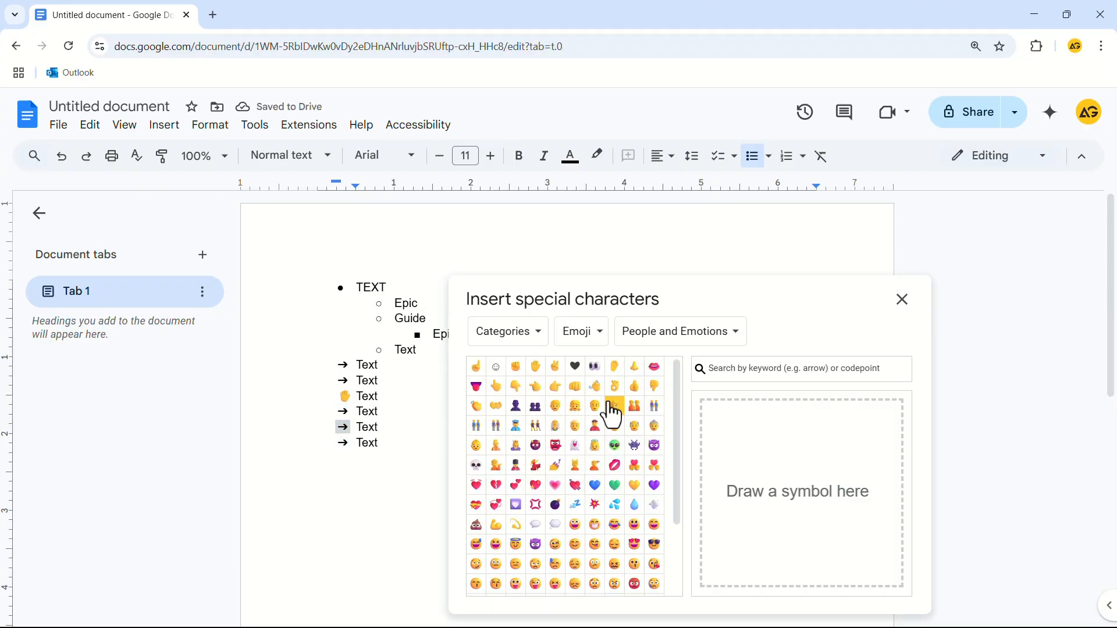
click(476, 484)
Step: Select all the remaining arrow bullets in the list
click(343, 443)
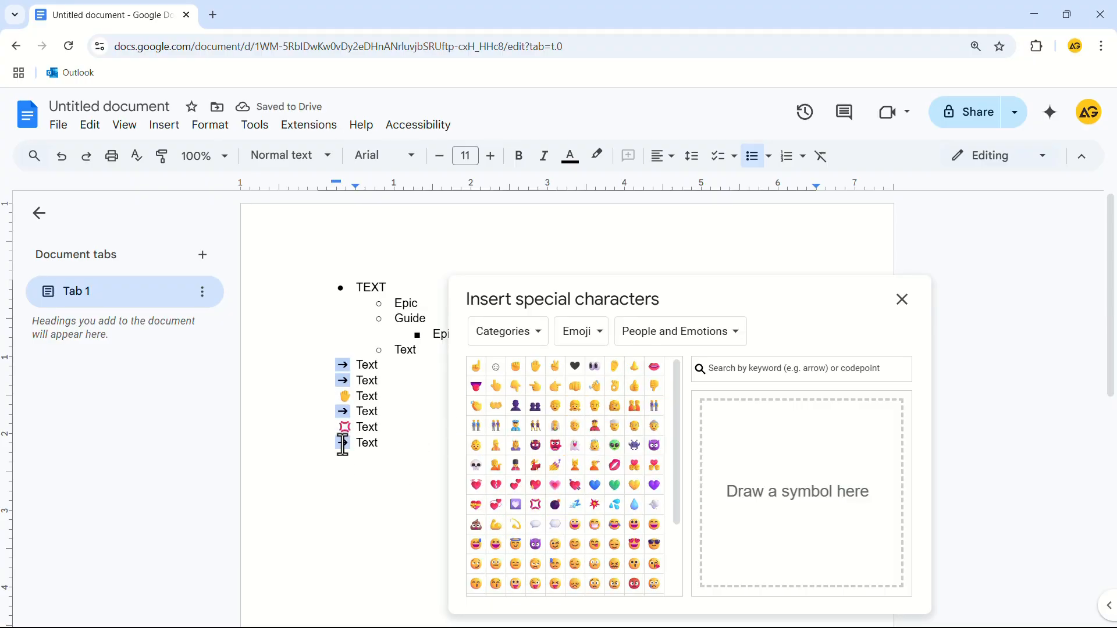